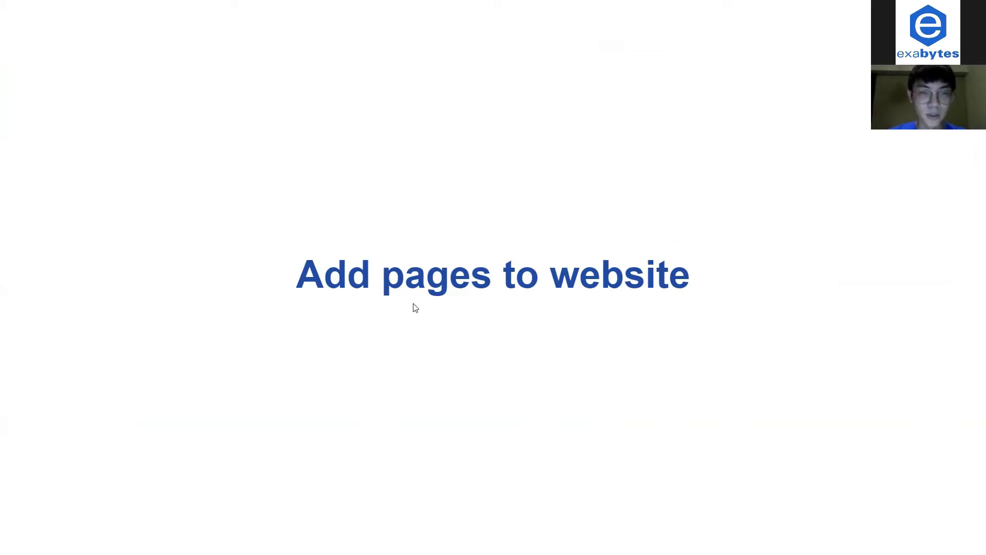
Exit the 'Add pages to website' slideshow to reach the EasyStore theme editor
key("Escape")
Leave the theme editor and go to the store's Pages list
left_click(224, 22)
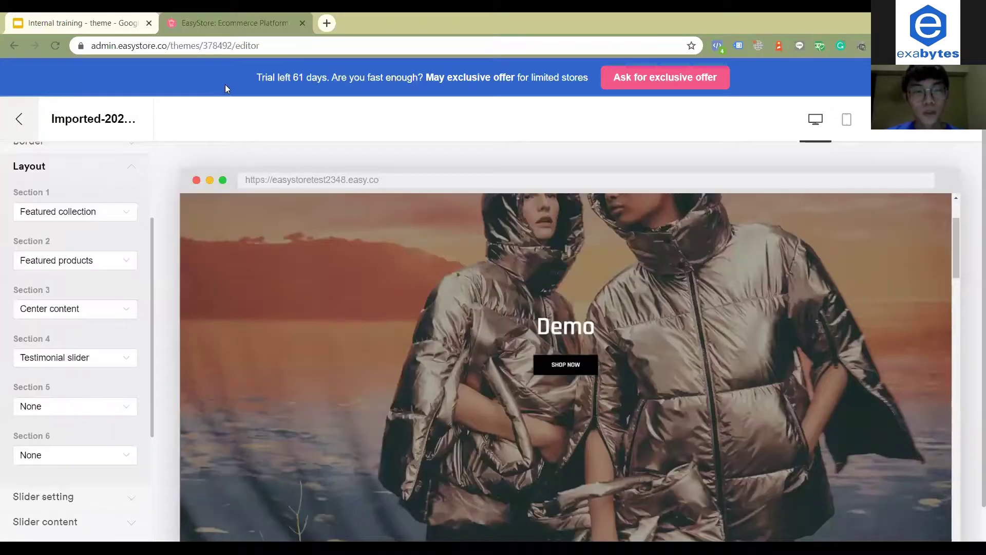
left_click(15, 122)
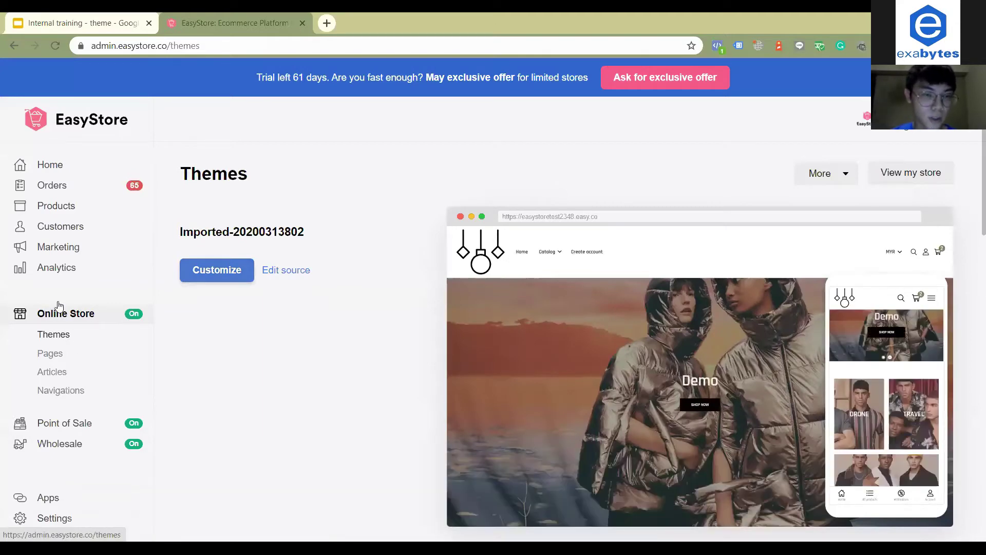
left_click(55, 356)
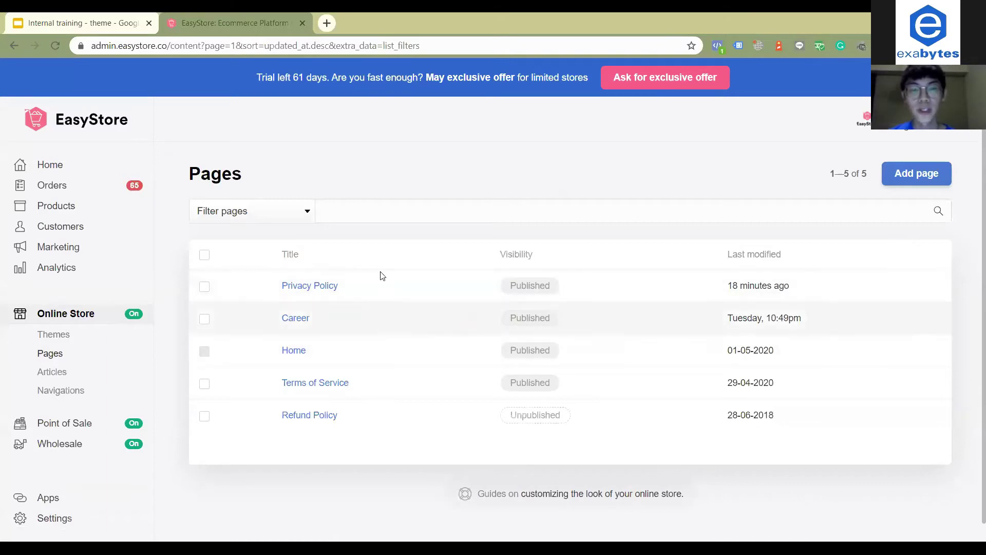
left_click(915, 180)
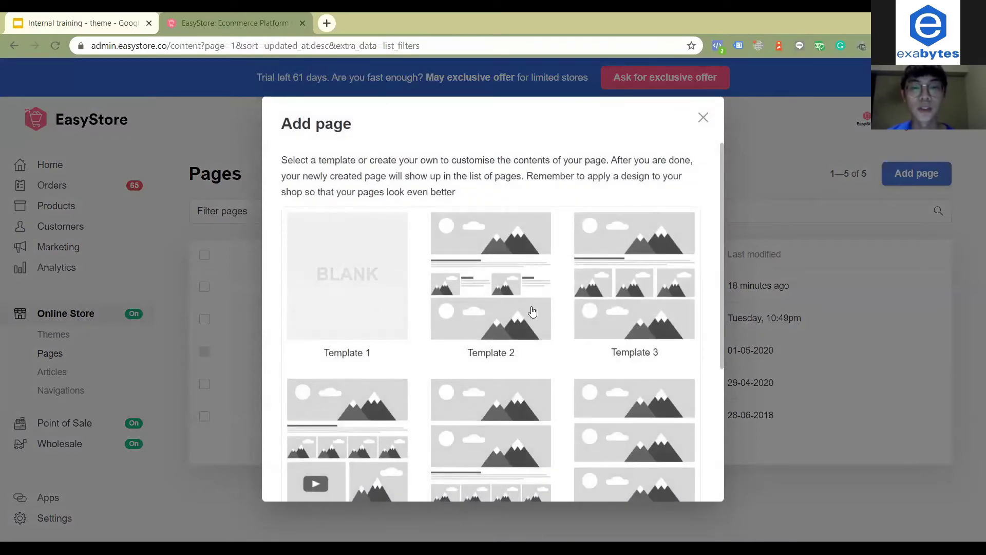
scroll(444, 324, "down", 2)
scroll(443, 325, "up", 2)
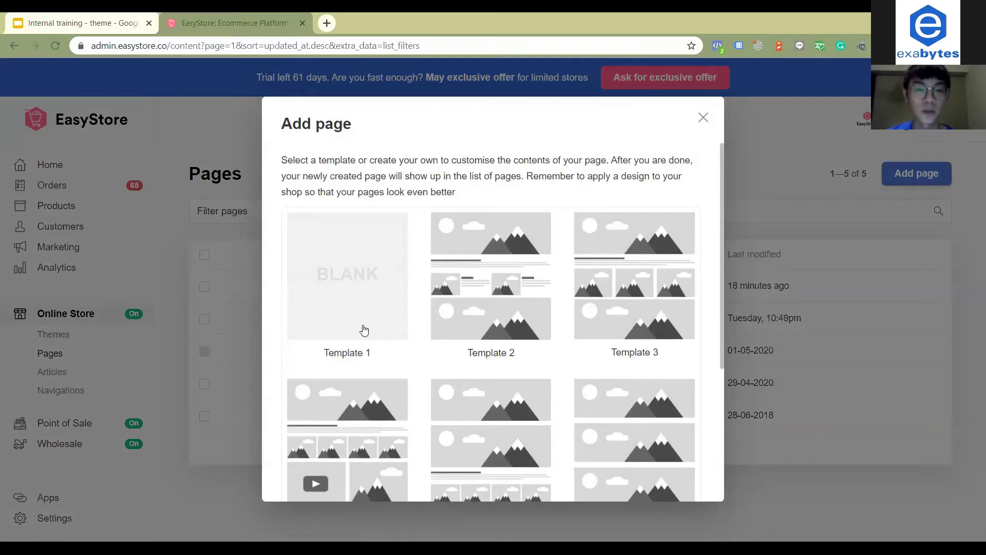
Start a blank-template page titled 'About Us' and place the cursor in its description
left_click(354, 294)
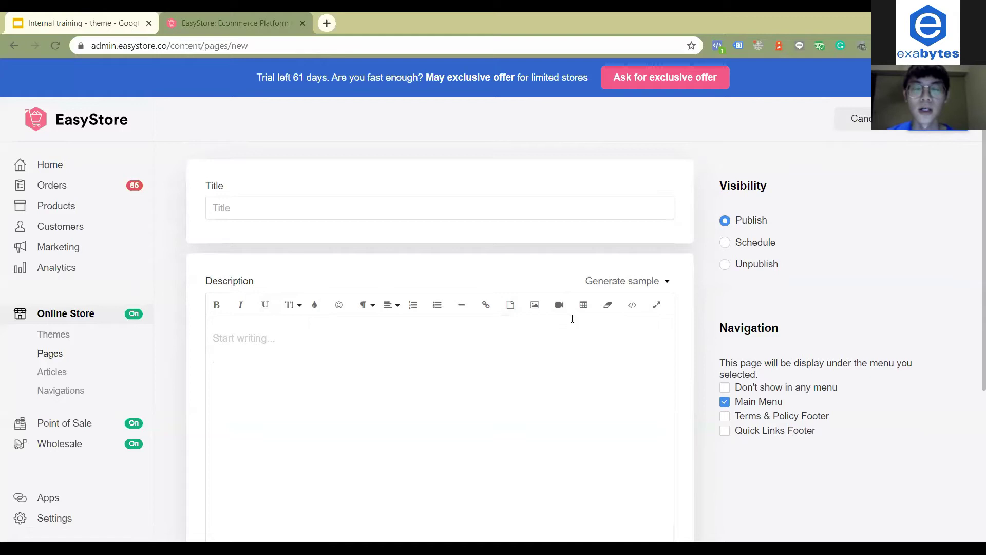
scroll(493, 339, "up", 1)
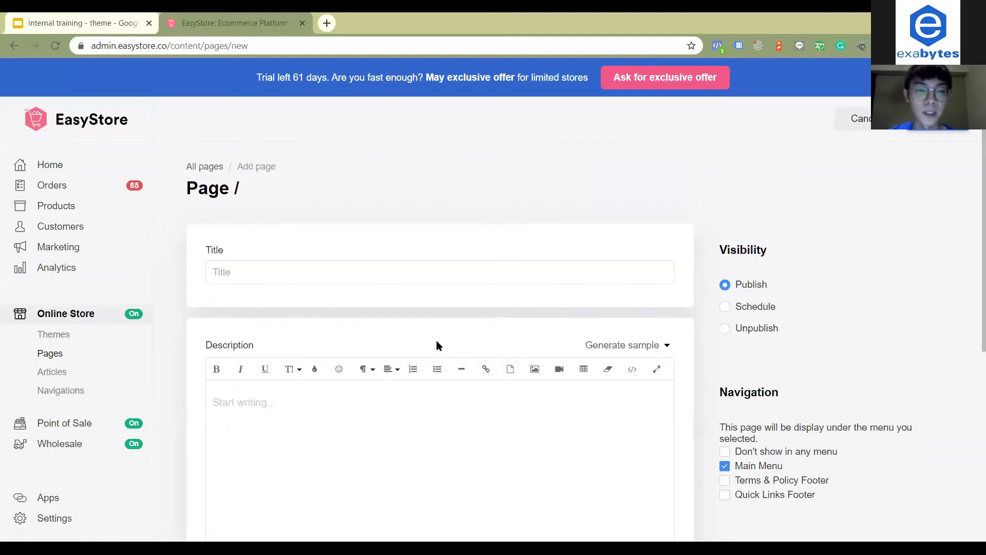
scroll(272, 332, "down", 1)
scroll(443, 298, "up", 1)
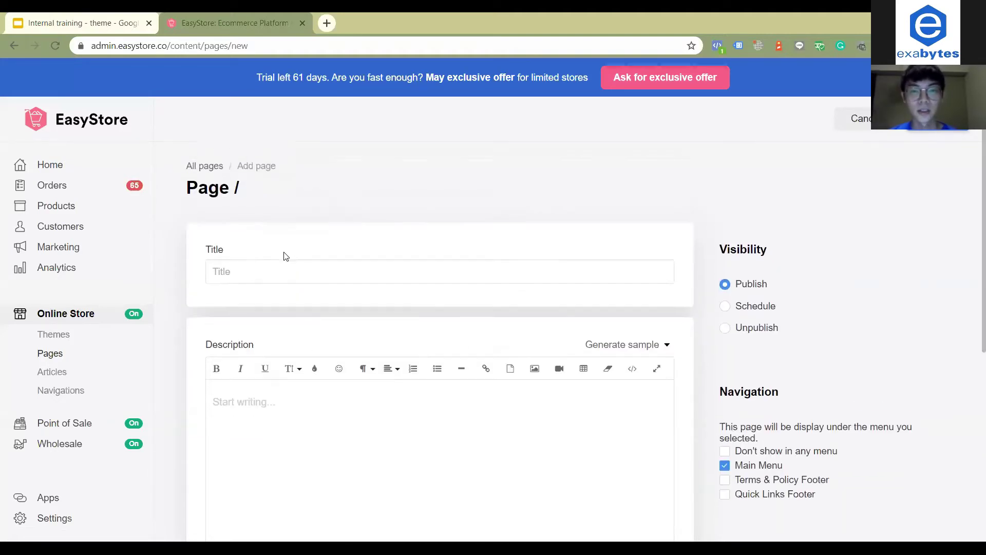
left_click(274, 276)
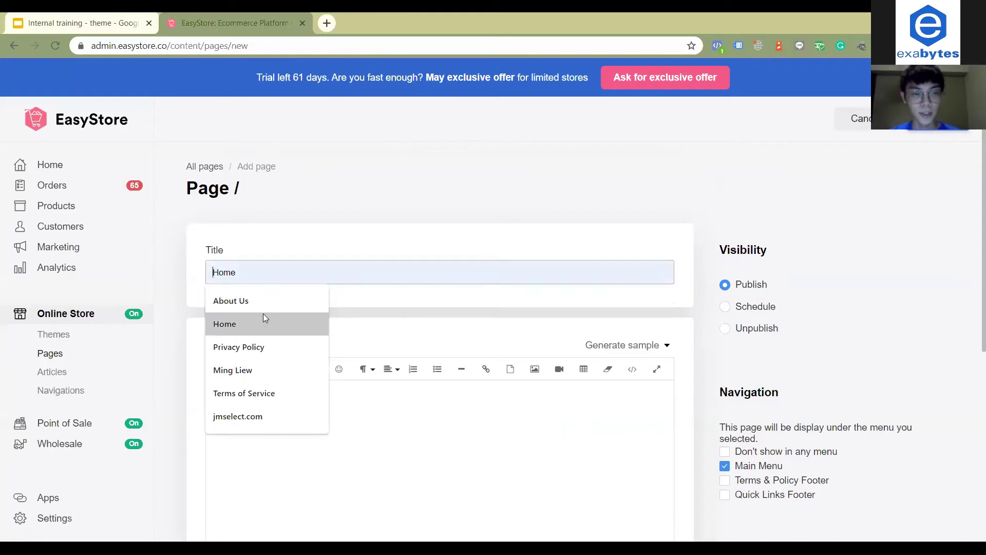
left_click(262, 306)
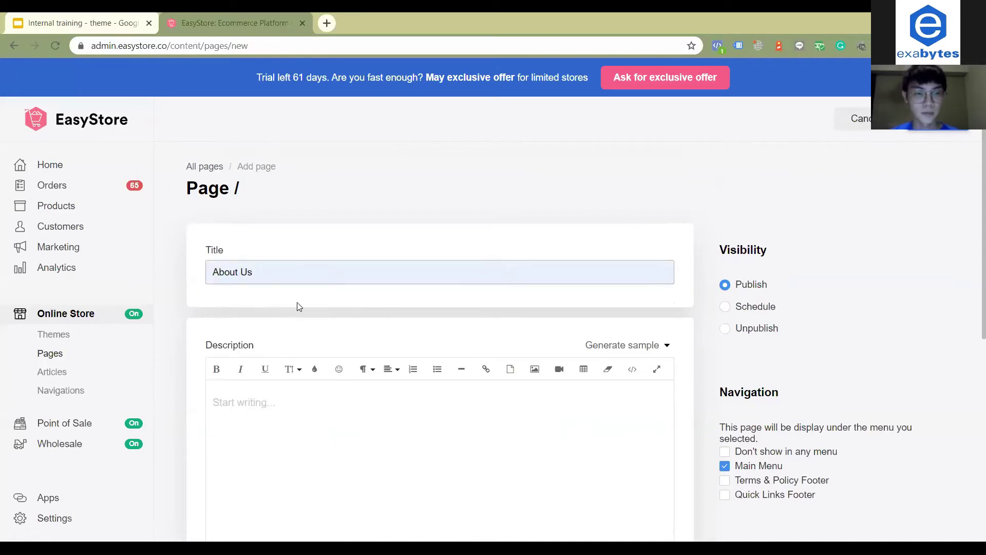
scroll(297, 303, "down", 1)
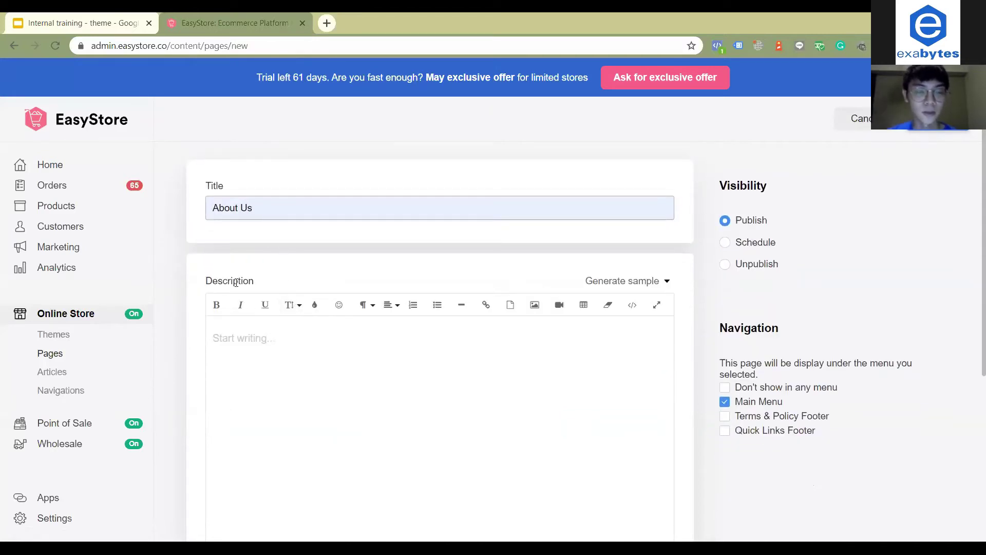
scroll(247, 270, "down", 1)
left_click(246, 271)
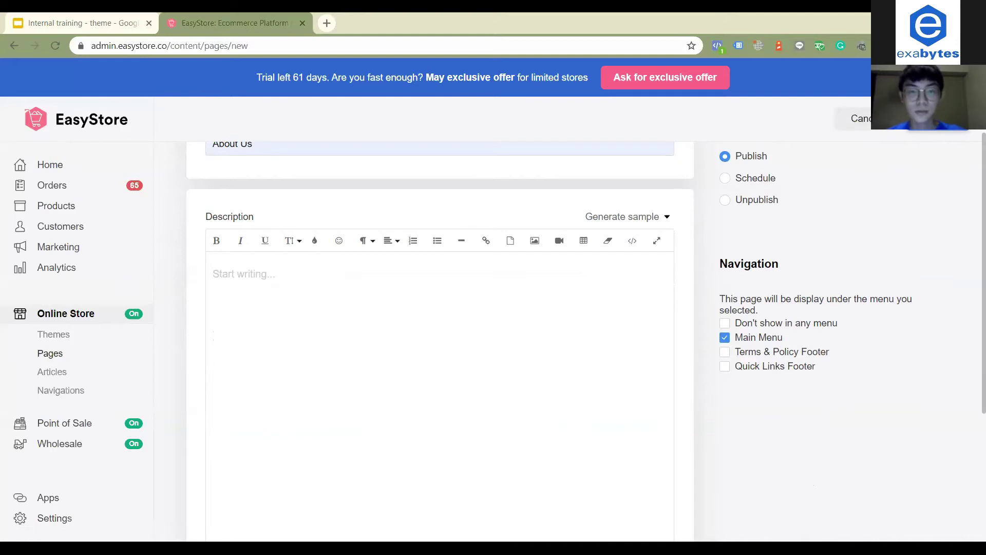
left_click(244, 276)
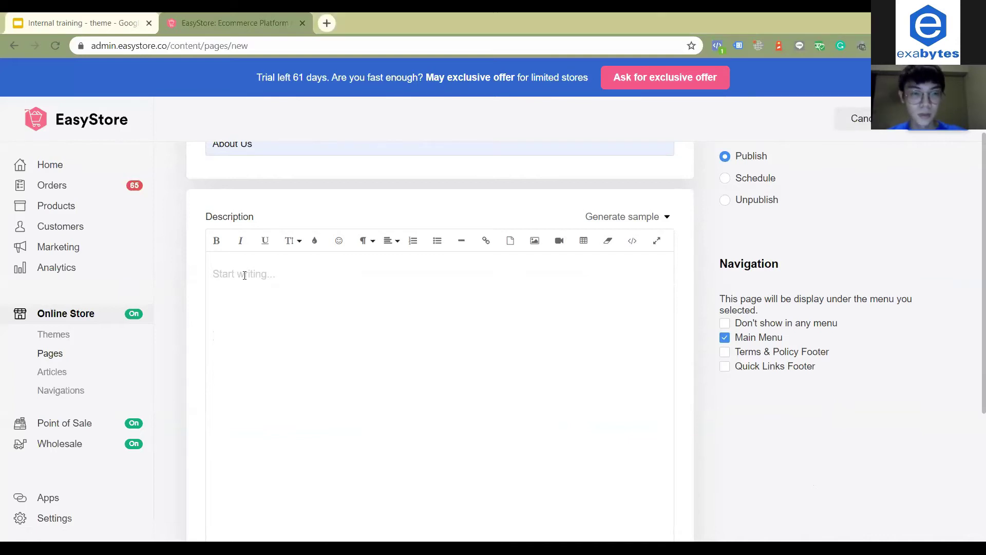
Paste the prepared About Us team text, keeping its Word formatting
key("ctrl+v")
left_click(651, 347)
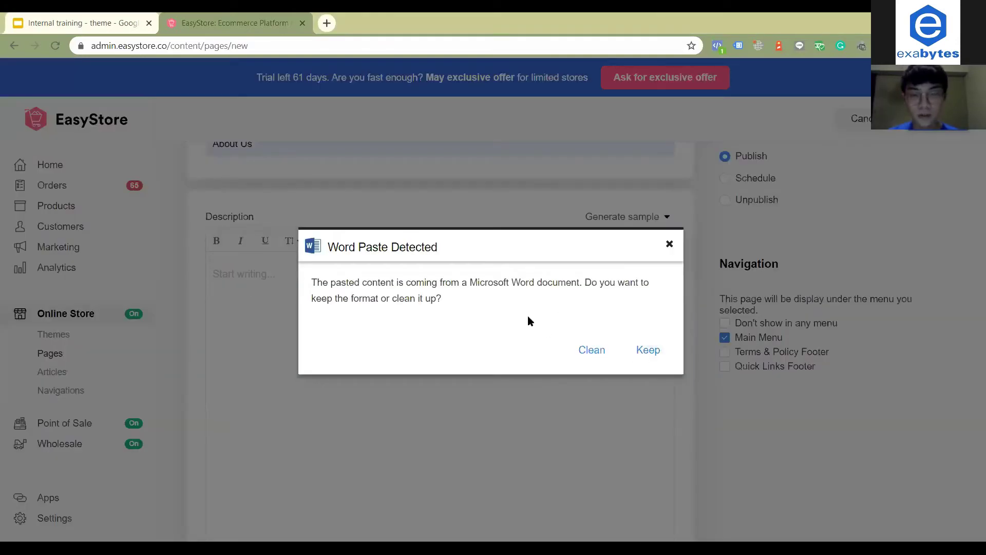
scroll(344, 349, "down", 3)
scroll(340, 353, "up", 1)
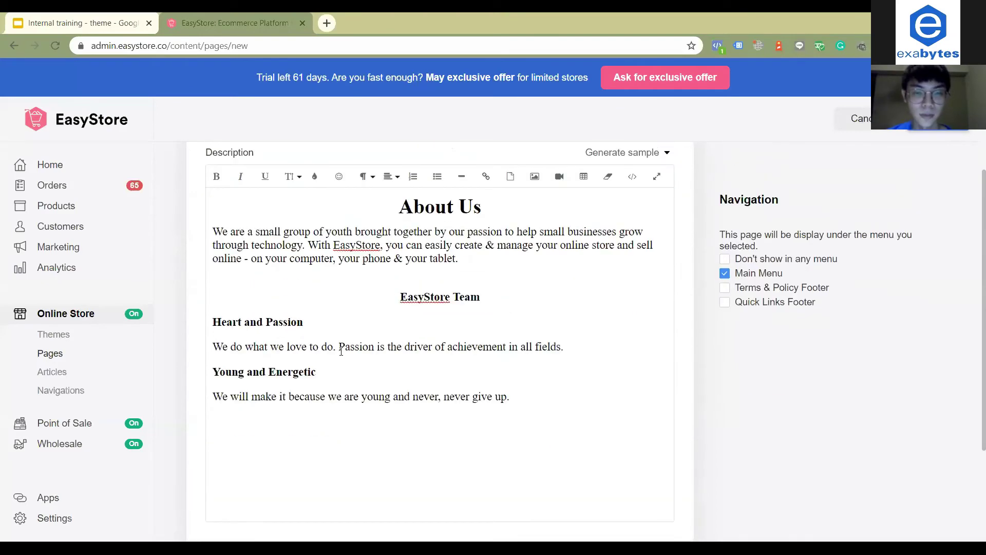
scroll(463, 324, "up", 2)
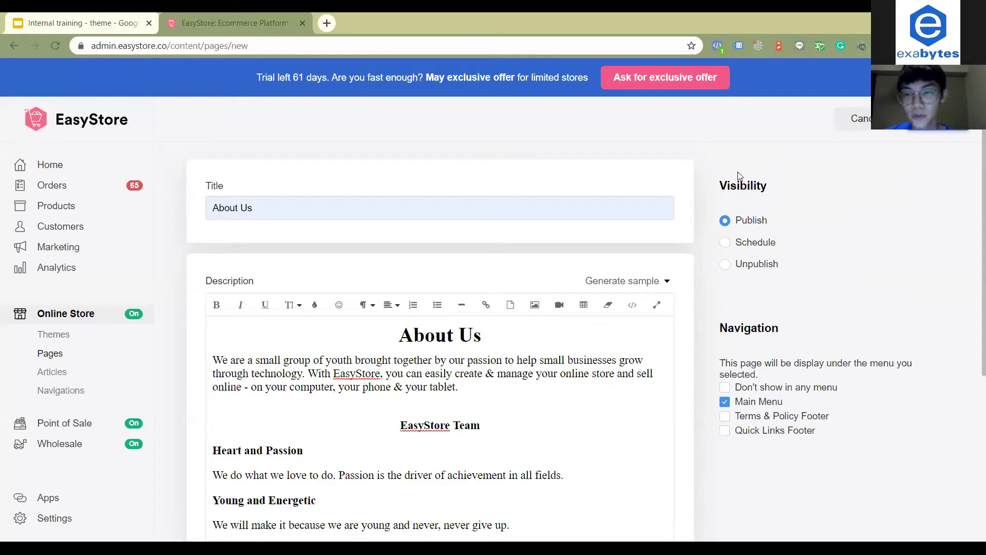
Change the About Us page's visibility from Schedule to Publish
left_click(737, 247)
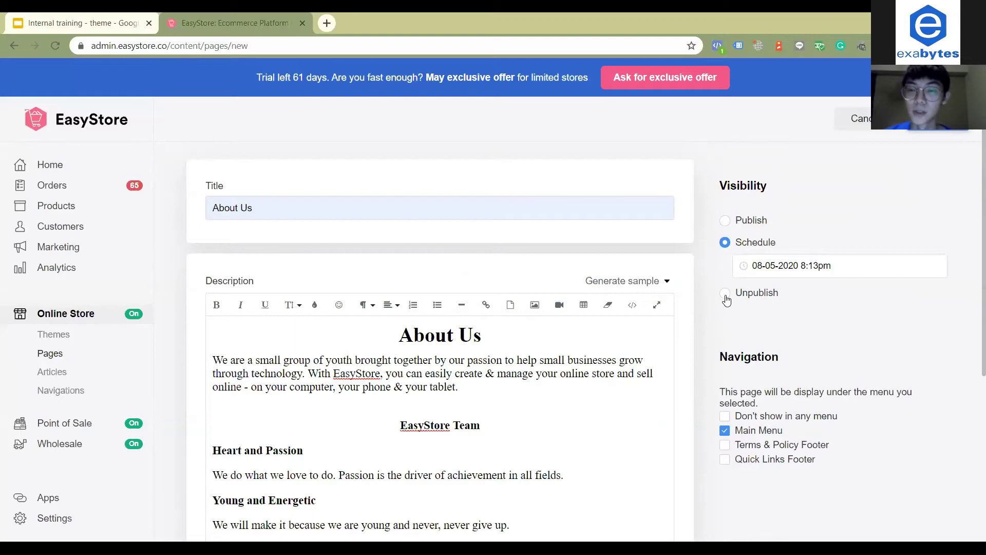
scroll(412, 295, "down", 1)
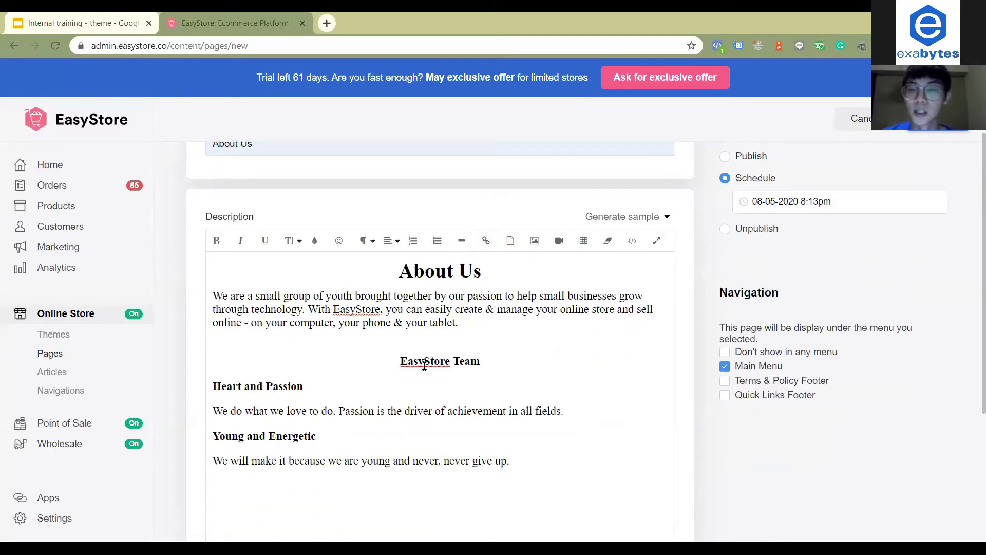
scroll(729, 234, "up", 2)
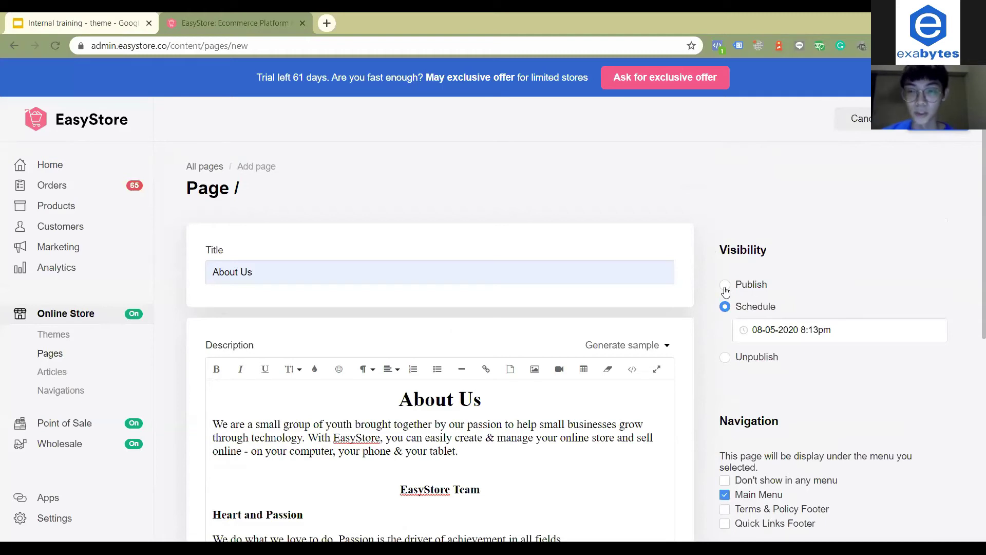
left_click(725, 286)
scroll(726, 309, "down", 1)
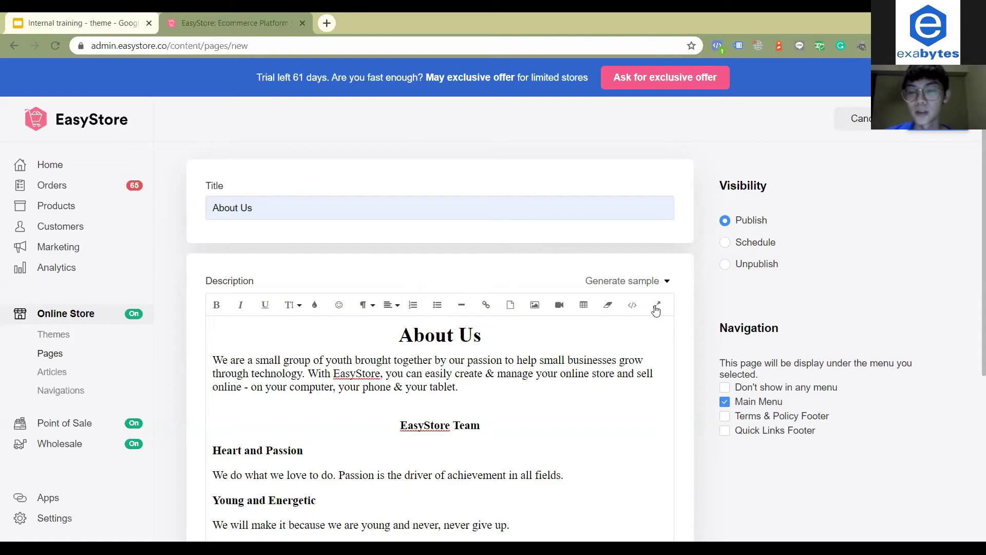
scroll(737, 332, "down", 1)
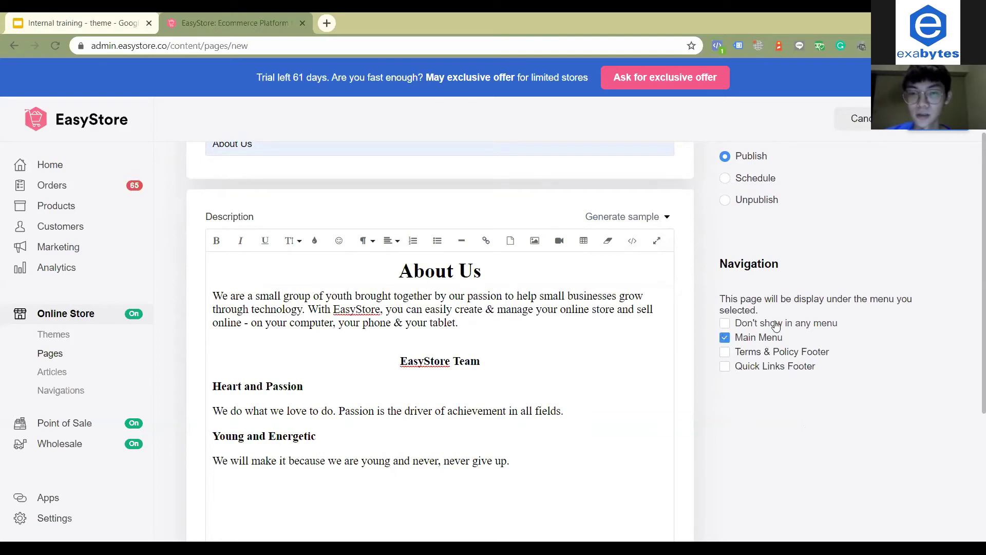
Save the About Us page and view it on the live store
left_click(937, 131)
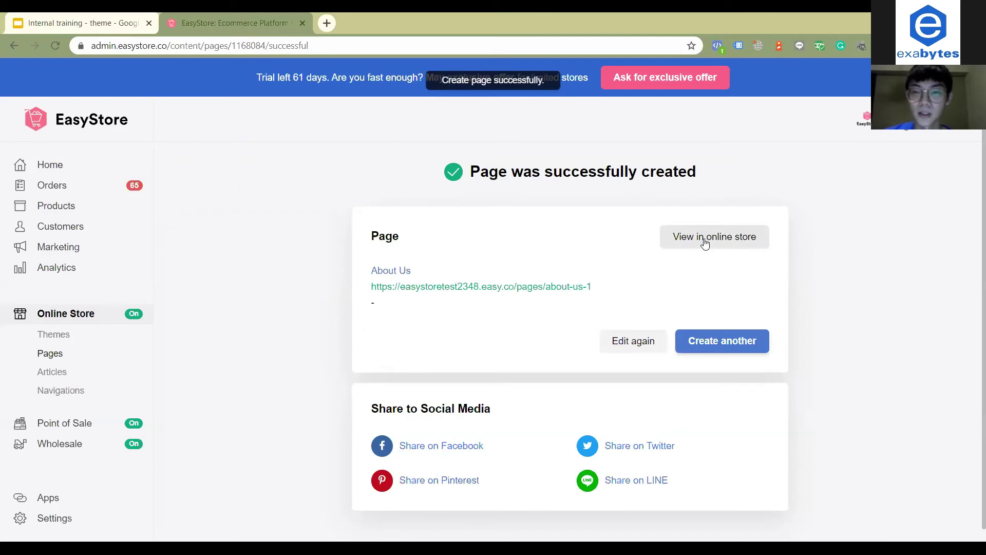
left_click(705, 244)
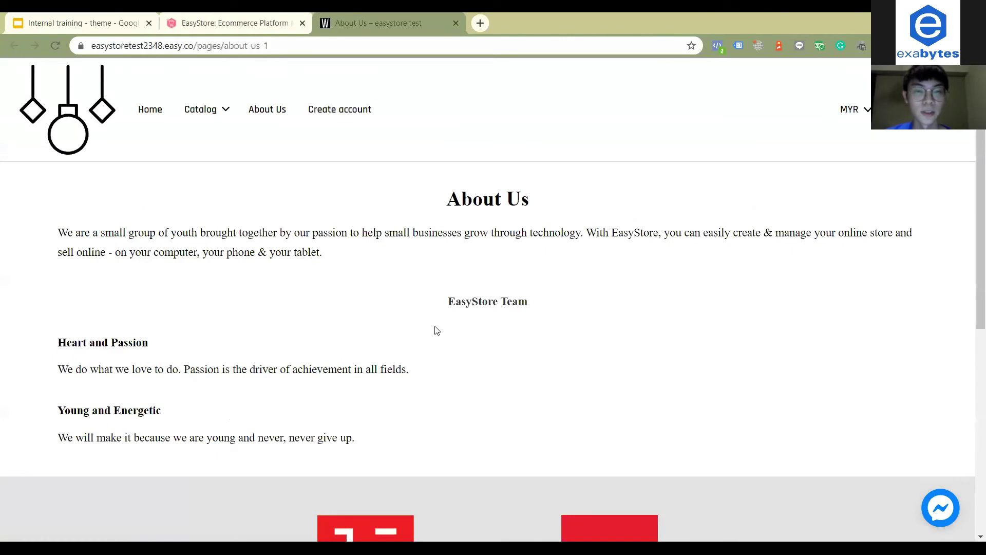
scroll(468, 262, "down", 1)
scroll(469, 262, "up", 1)
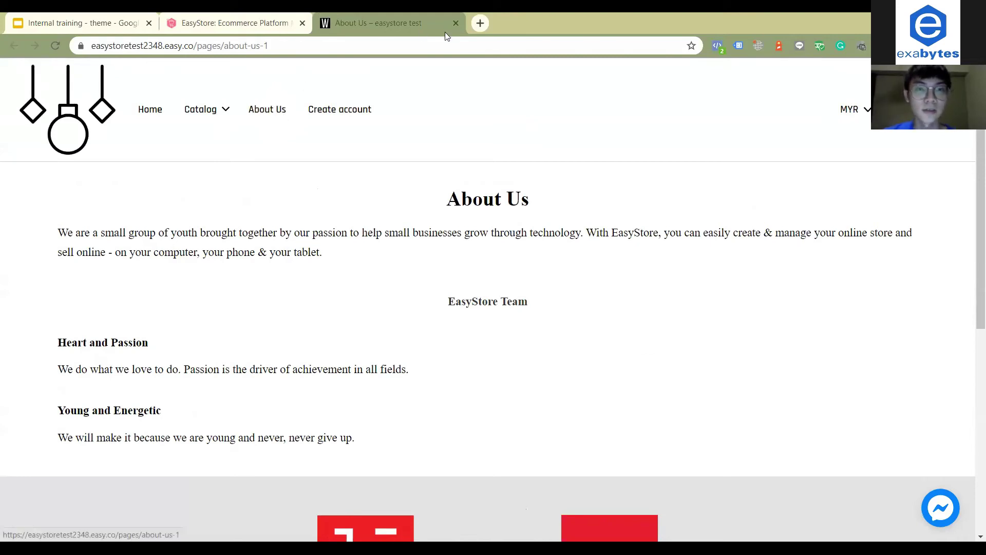
Close the storefront preview and open the Privacy Policy page for editing
left_click(455, 23)
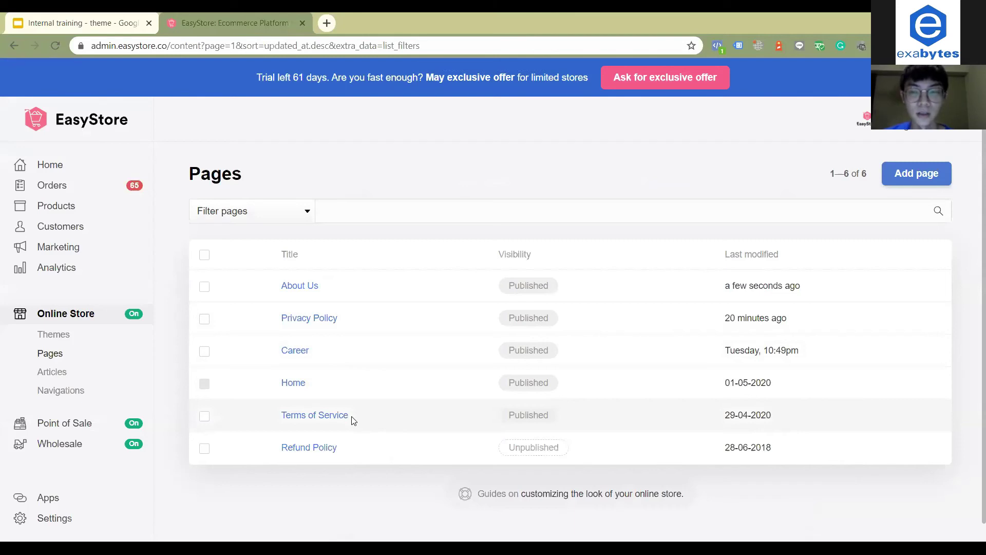
left_click(309, 318)
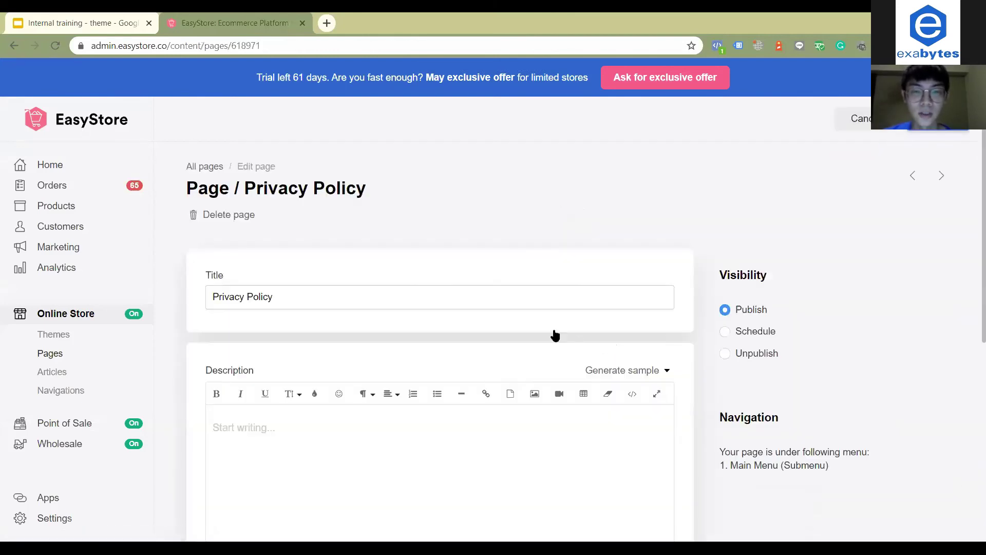
scroll(556, 336, "down", 1)
scroll(556, 336, "down", 1)
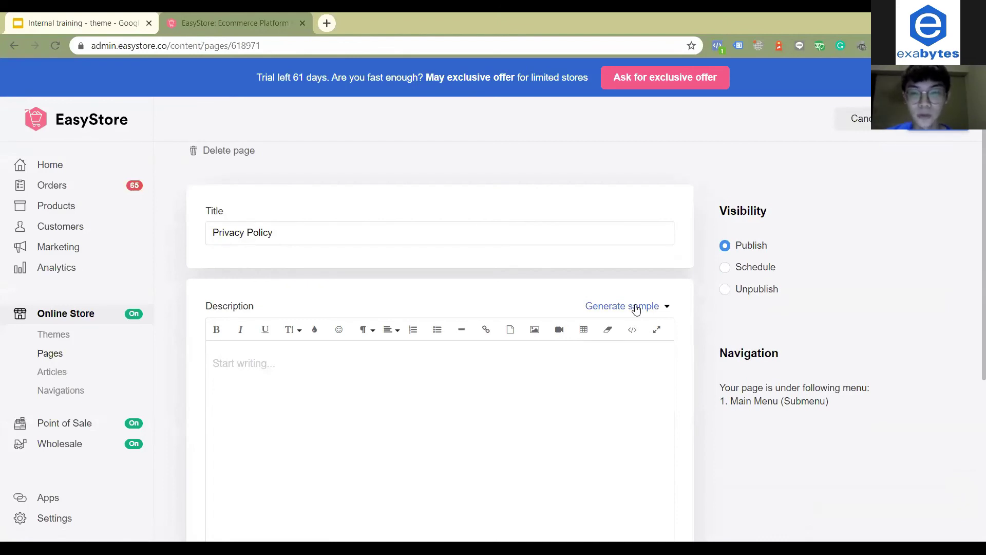
Generate the 'Privacy policy' sample text into the Privacy Policy page description
left_click(636, 310)
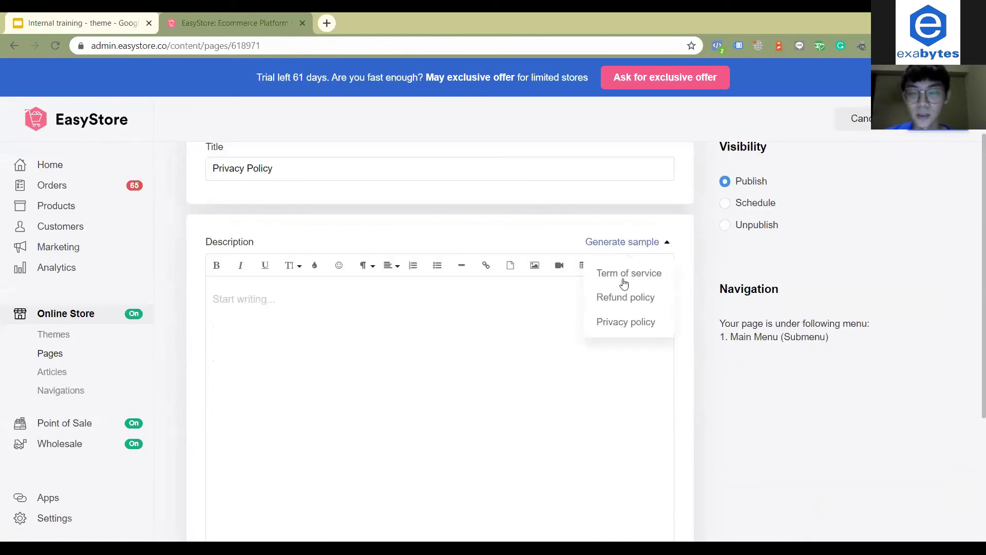
left_click(617, 329)
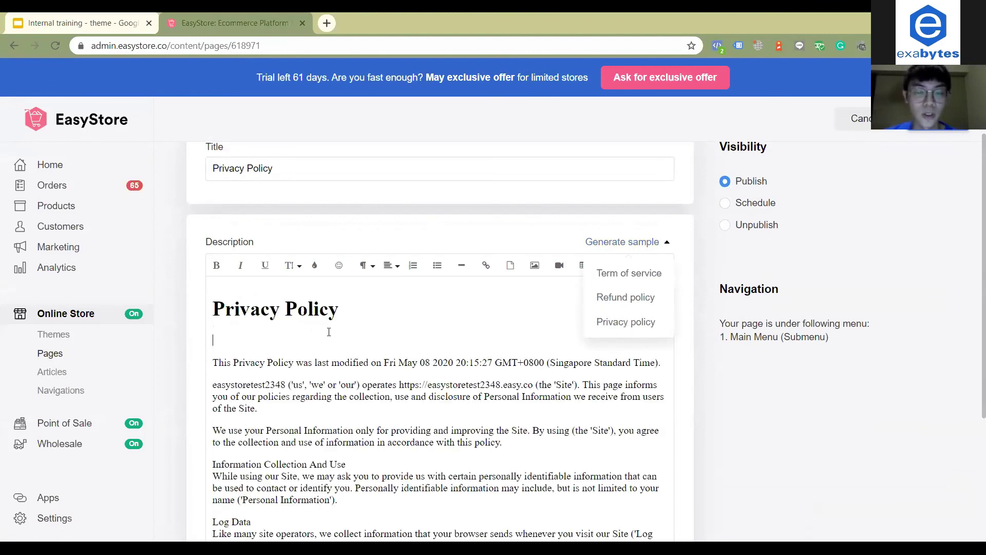
scroll(426, 325, "down", 1)
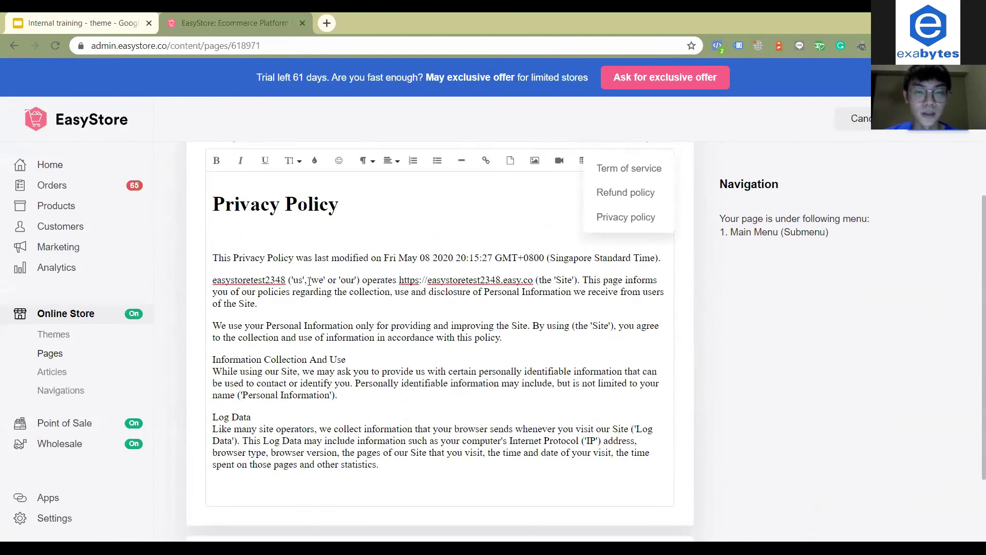
scroll(475, 370, "down", 1)
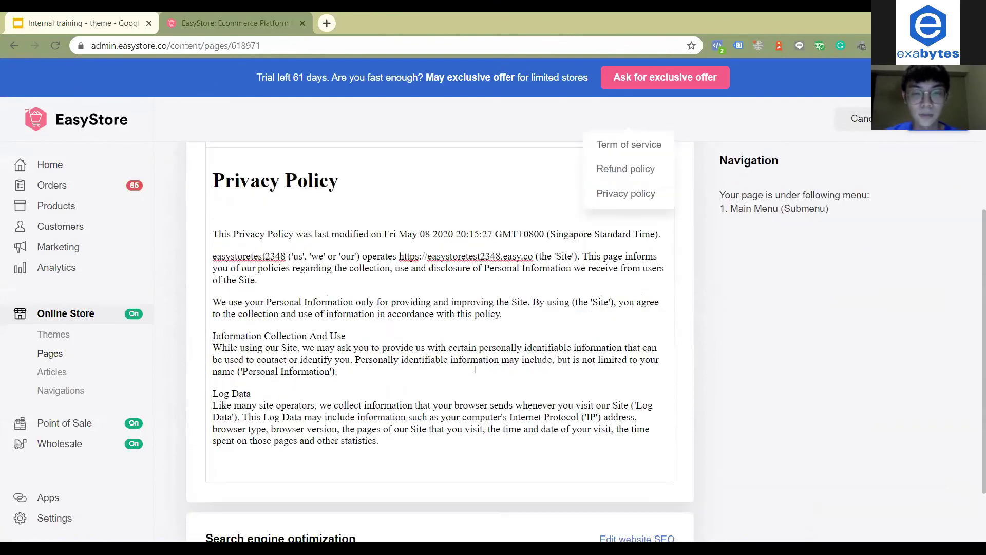
scroll(361, 377, "up", 1)
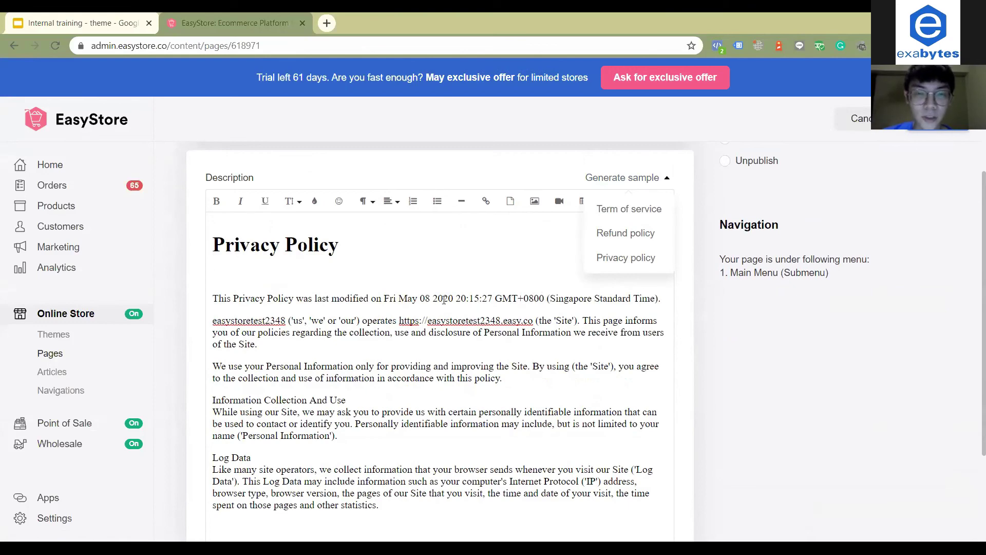
scroll(357, 304, "down", 1)
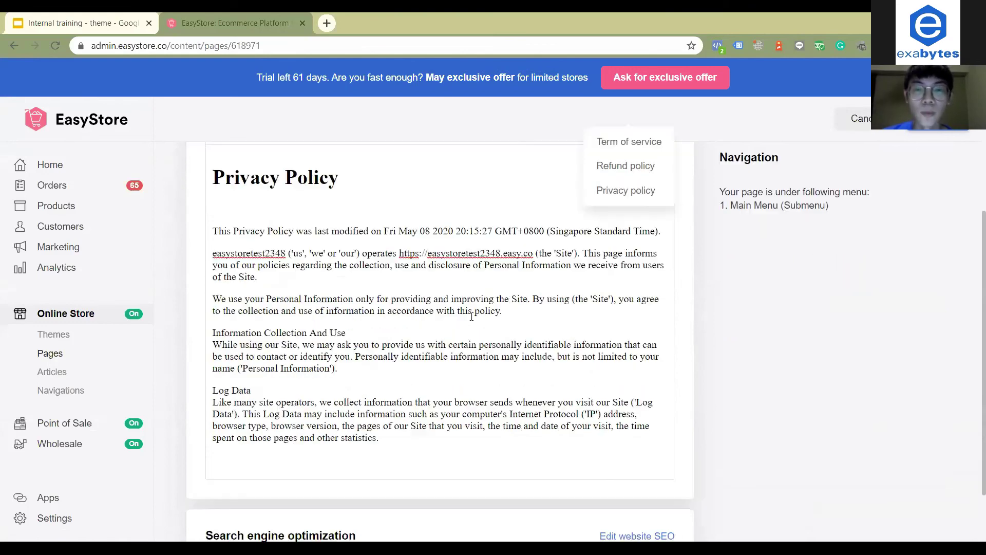
scroll(463, 338, "up", 1)
scroll(417, 361, "up", 1)
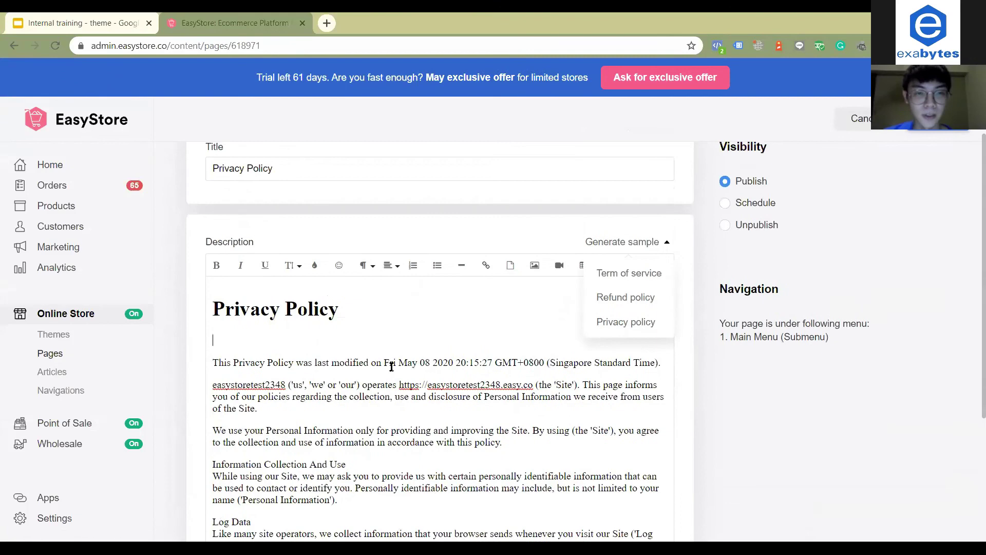
scroll(388, 363, "up", 1)
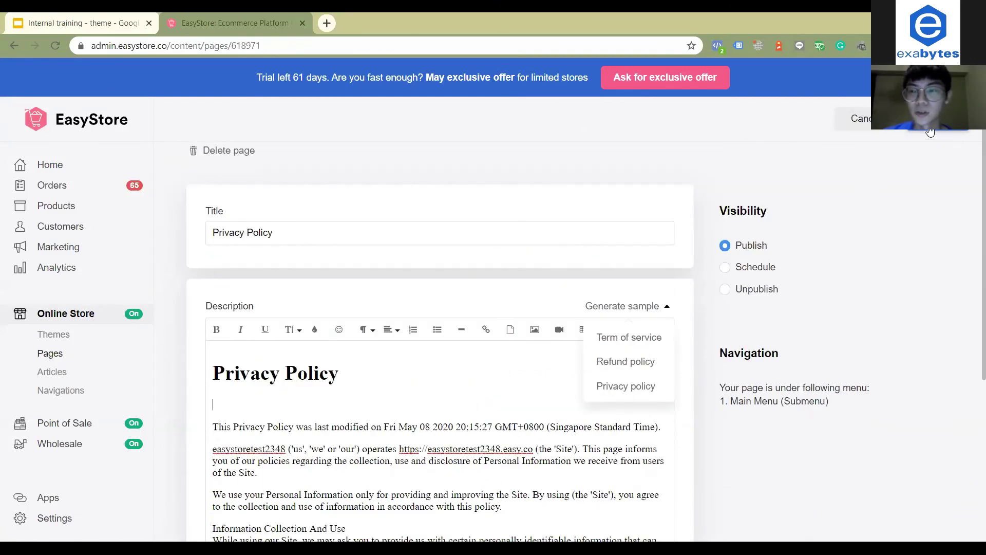